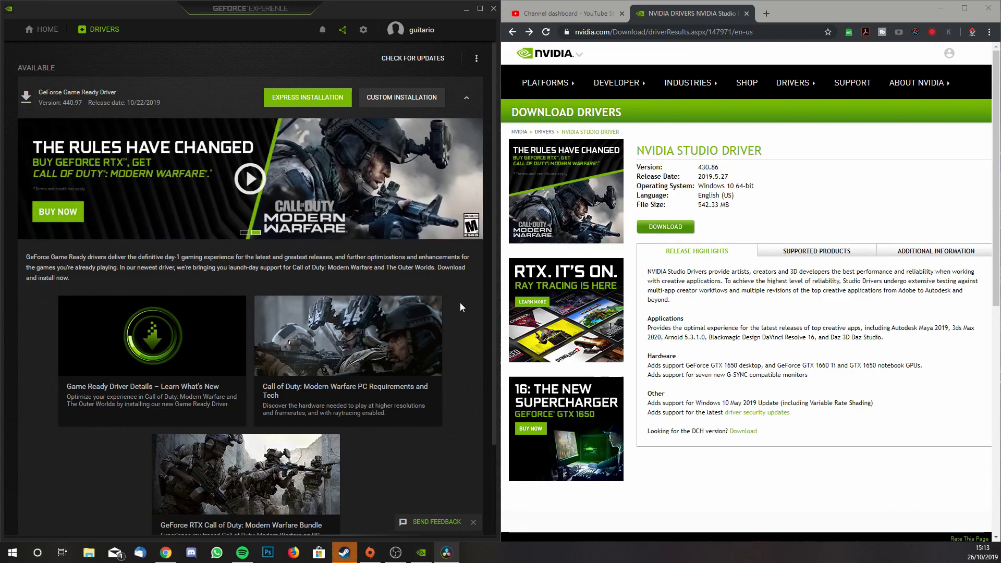
Download the NVIDIA Studio Driver 430.86 installer from the driver's confirmation page.
drag(765, 150, 637, 154)
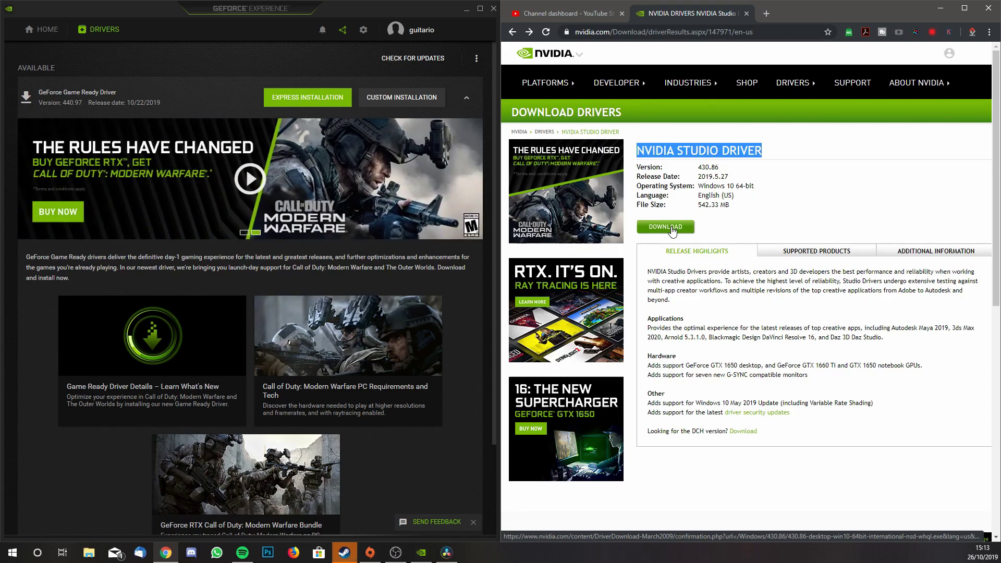
click(665, 227)
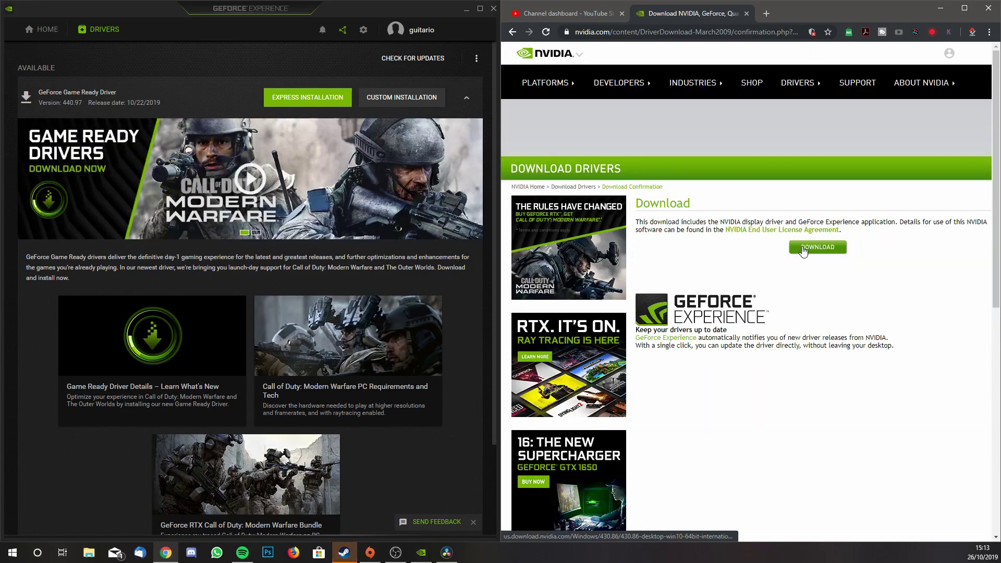
click(809, 249)
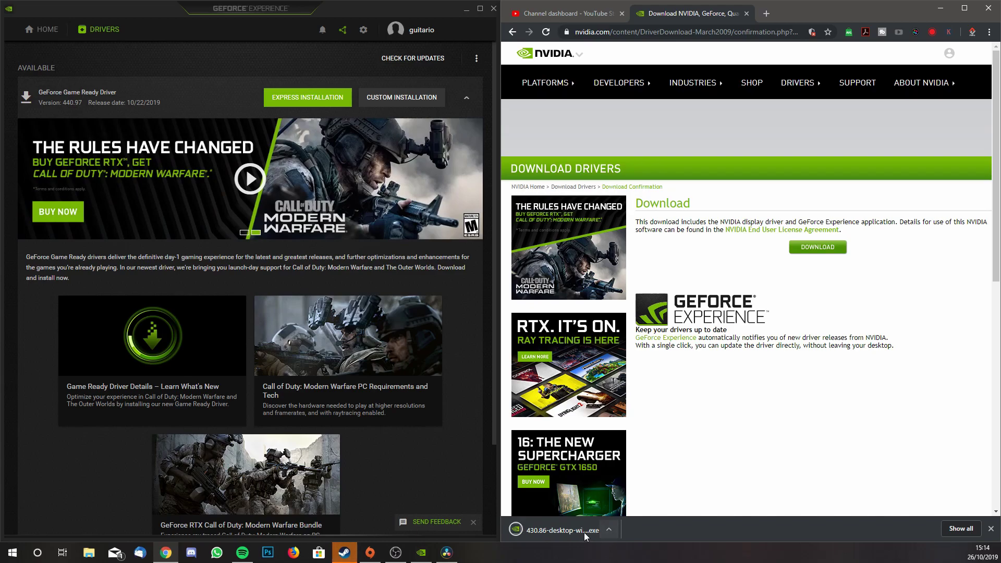
Launch the downloaded 430.86 installer to bring up the NVIDIA Package Launcher UAC prompt.
click(585, 533)
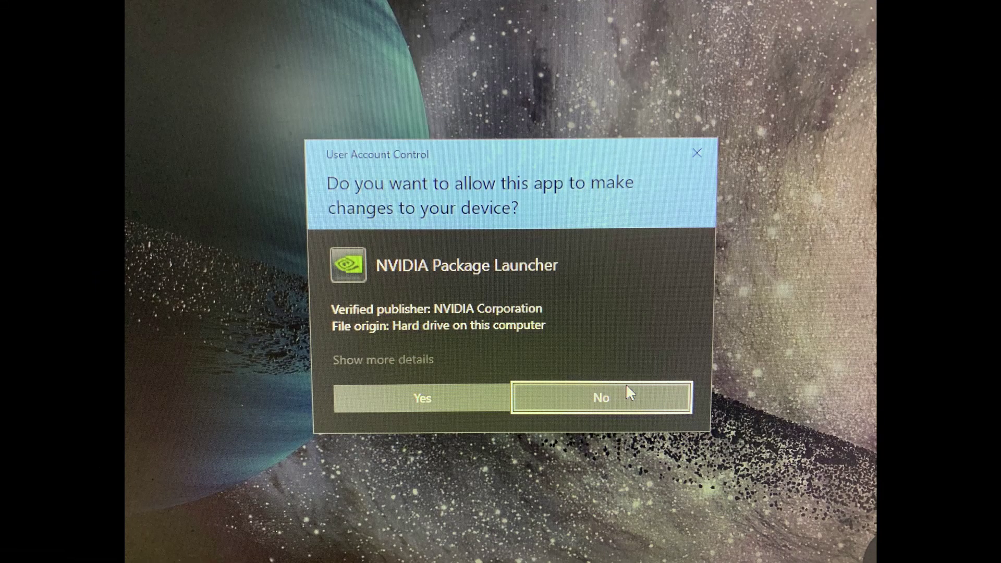